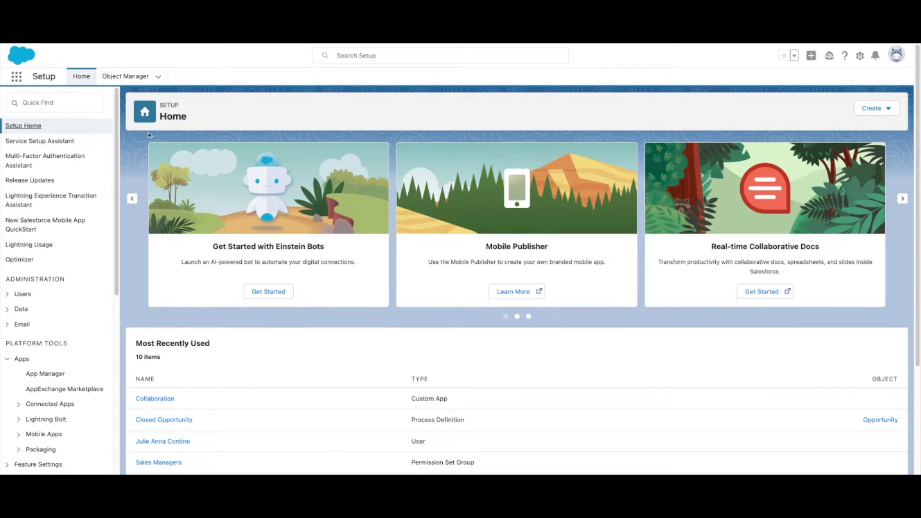
Find App Manager via Quick Find and reveal the row actions for Test App.
left_click(74, 105)
type("app ")
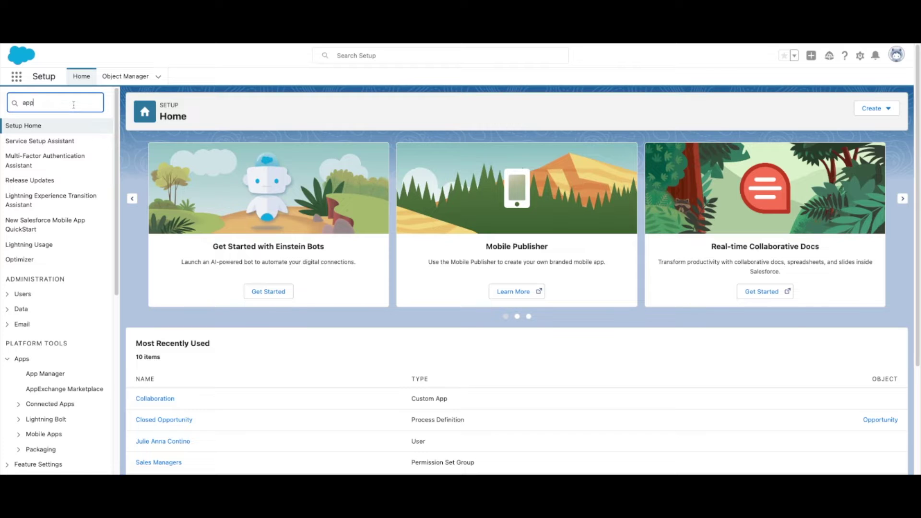
type("mana")
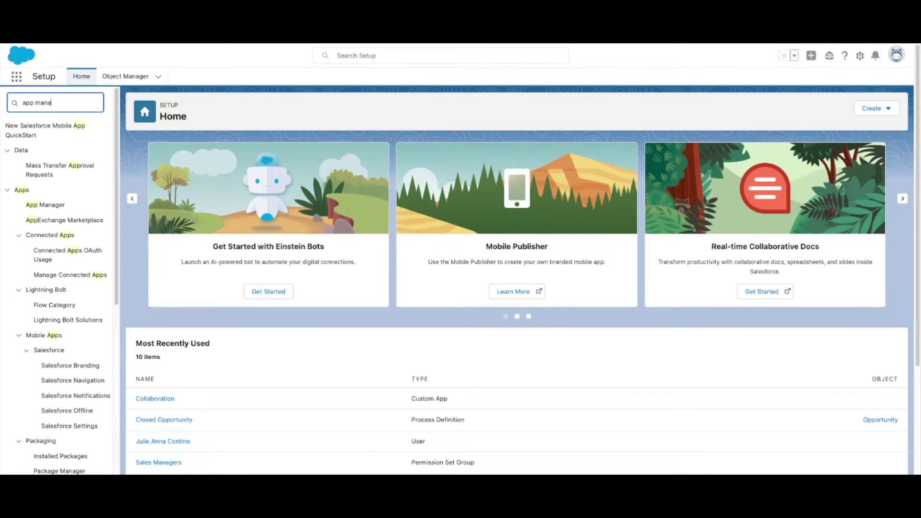
type("ger")
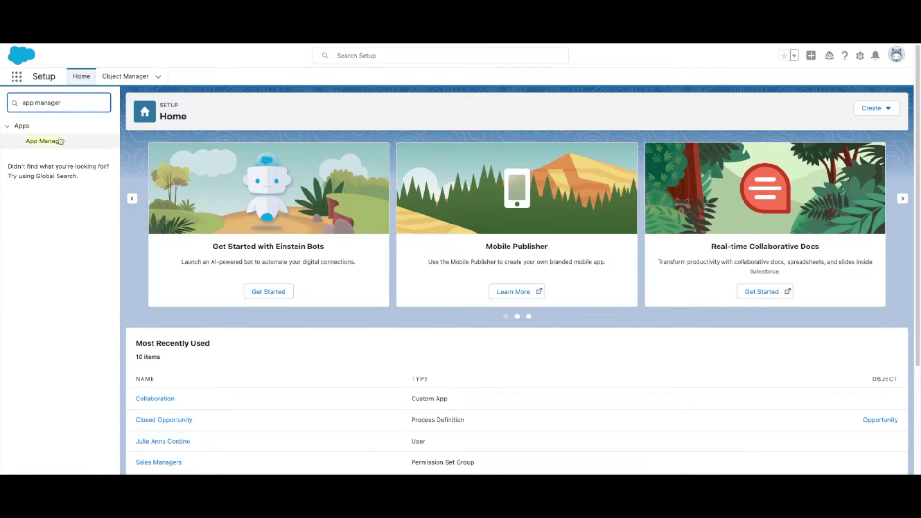
left_click(59, 141)
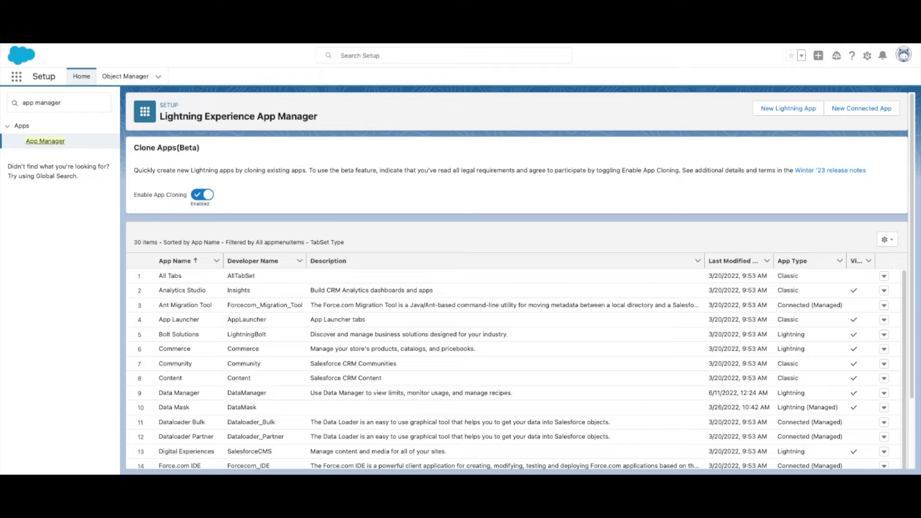
scroll(359, 372, "down", 4)
scroll(359, 371, "down", 2)
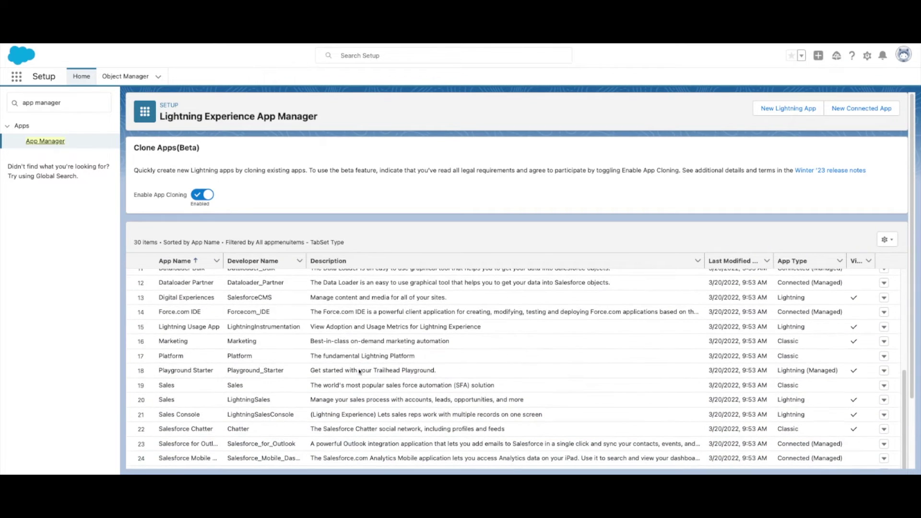
scroll(442, 407, "down", 2)
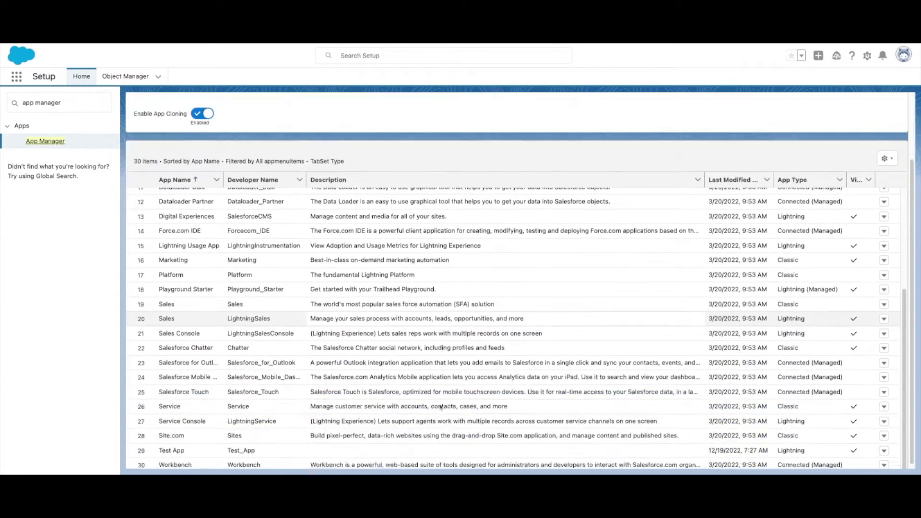
left_click(886, 449)
Clone Test App, naming it 'Cloned App' with developer name 'cloned_app'.
left_click(849, 424)
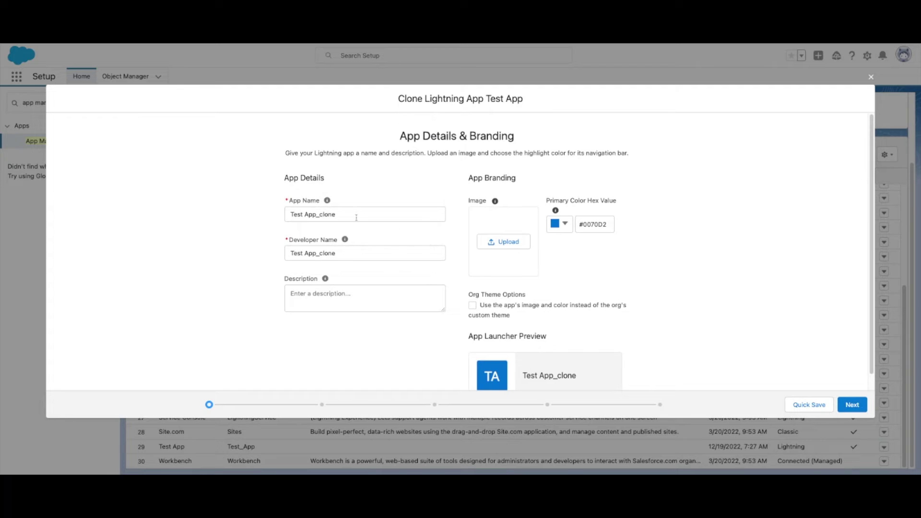
left_click(356, 217)
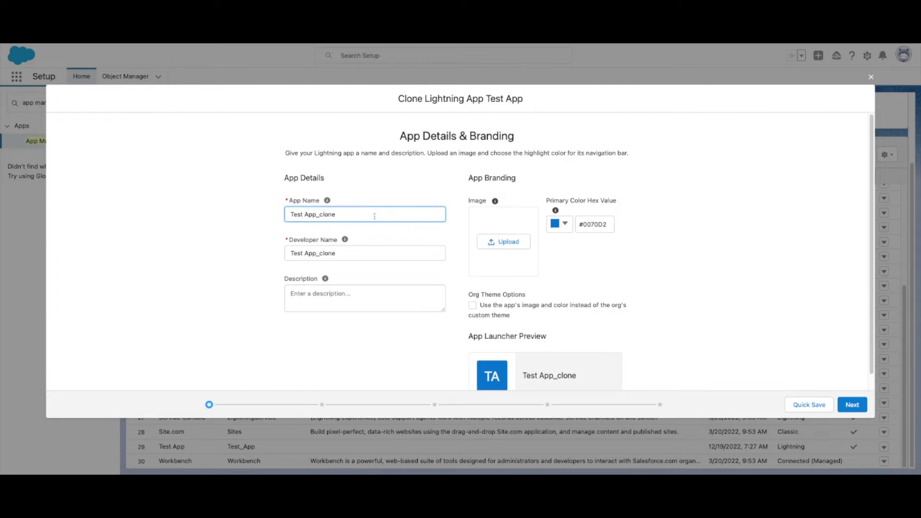
key("ctrl+a")
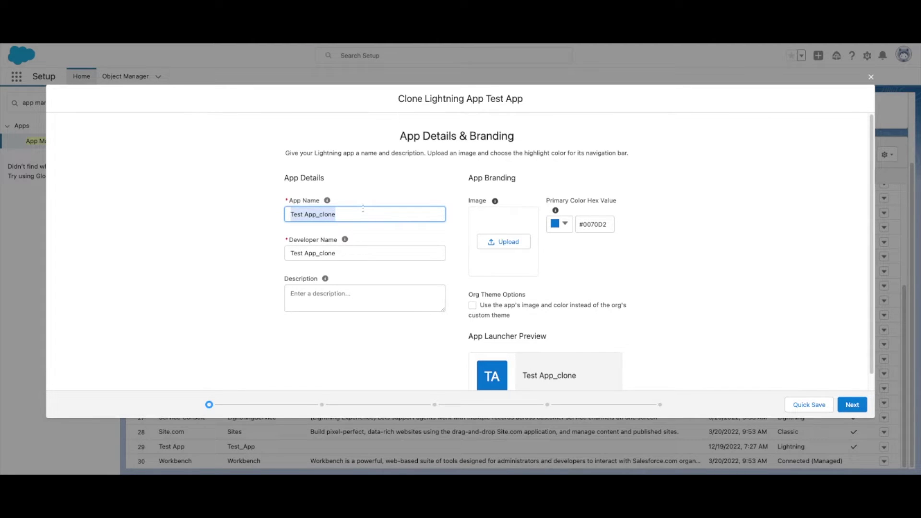
type("Clone")
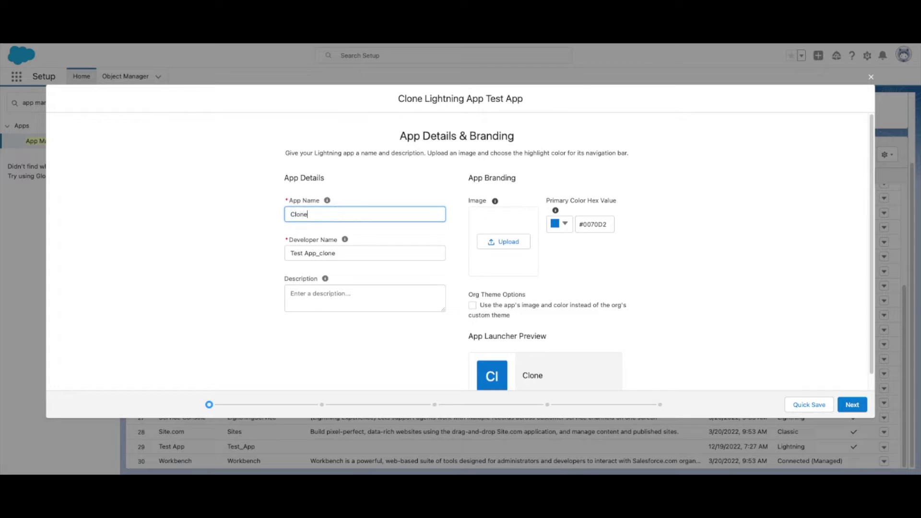
type("d App")
left_click(361, 258)
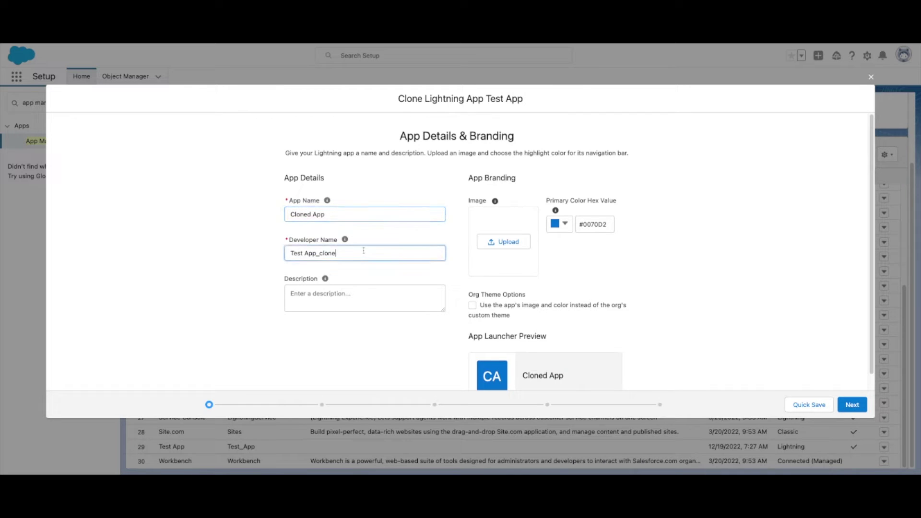
key("ctrl+a")
key("BackSpace")
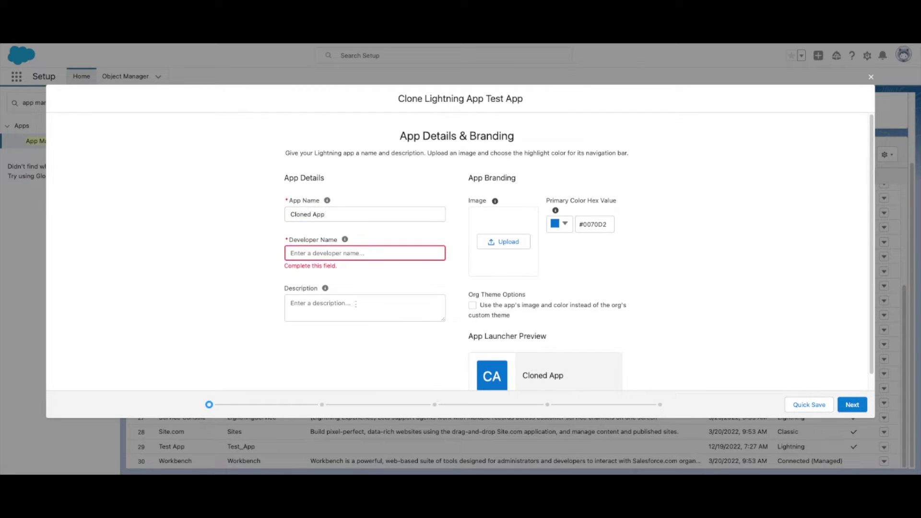
type("clone")
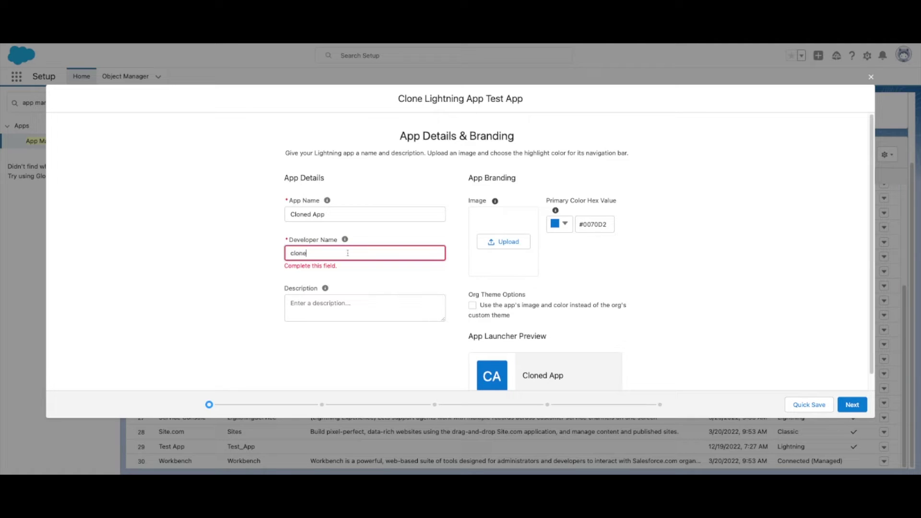
type("d_appo")
key("BackSpace")
left_click(609, 273)
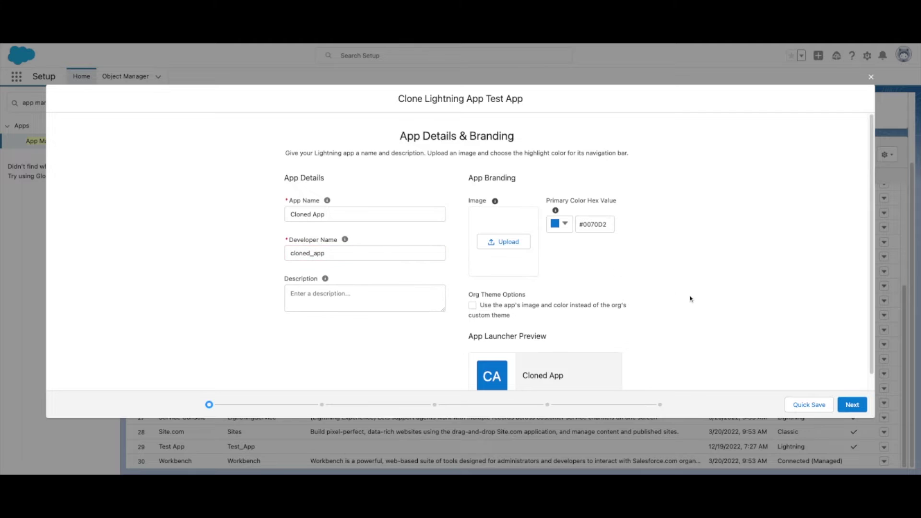
scroll(690, 298, "down", 1)
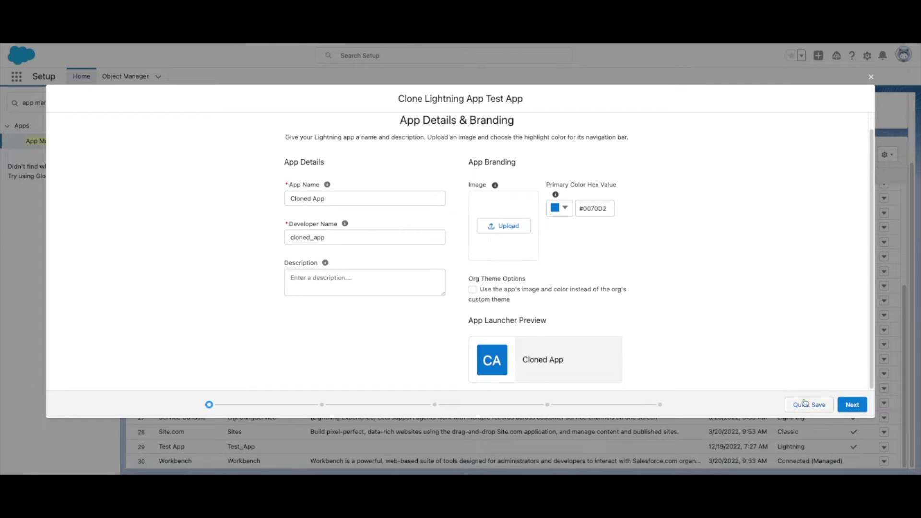
Advance through App Options and Utility Items to the Navigation Items step.
left_click(847, 407)
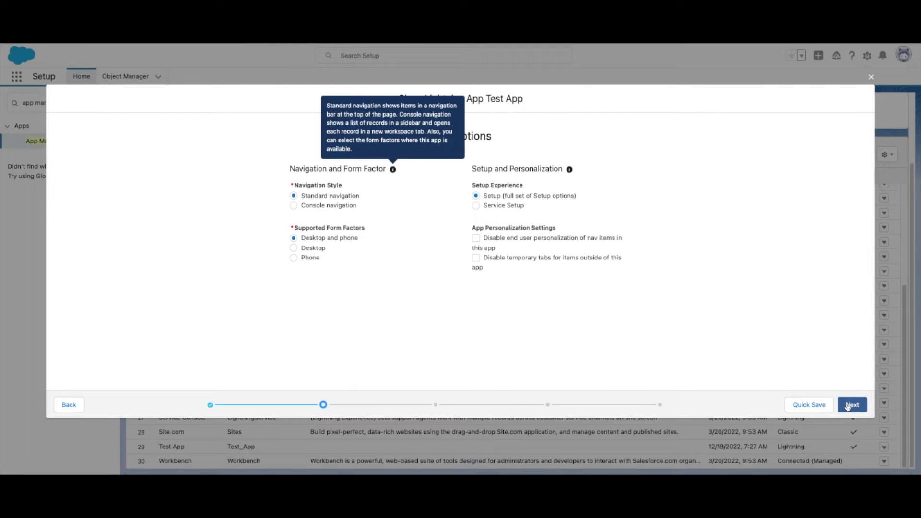
left_click(852, 404)
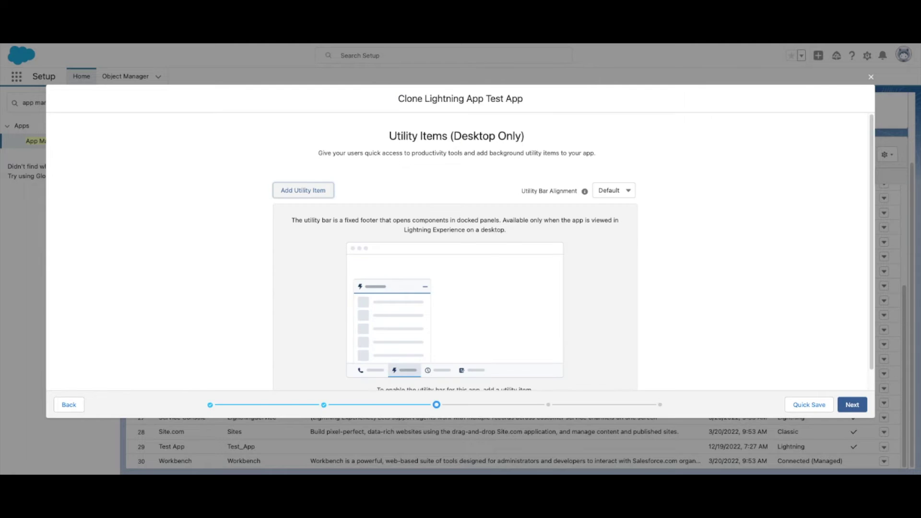
left_click(852, 404)
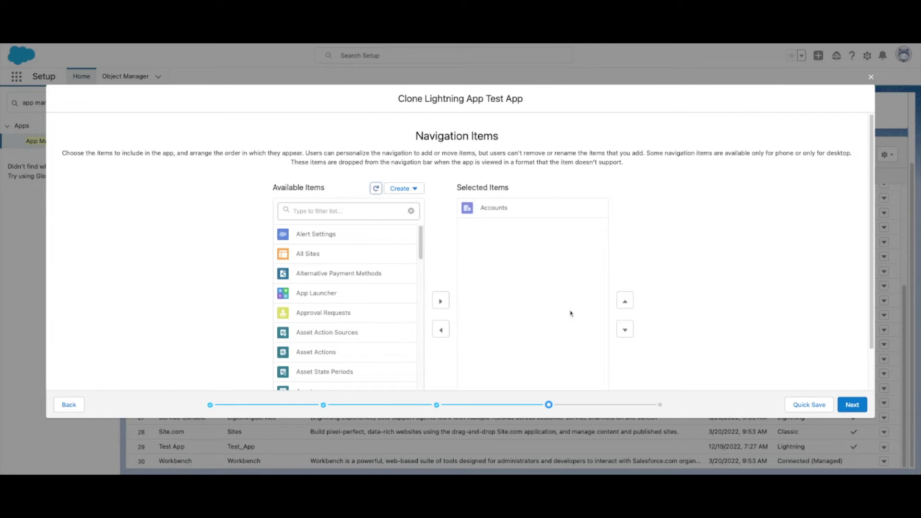
scroll(346, 341, "down", 3)
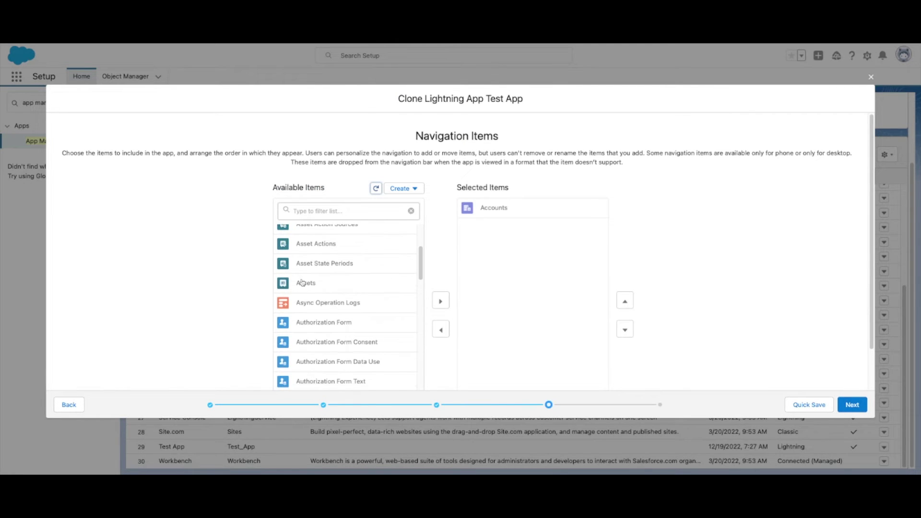
scroll(337, 284, "up", 2)
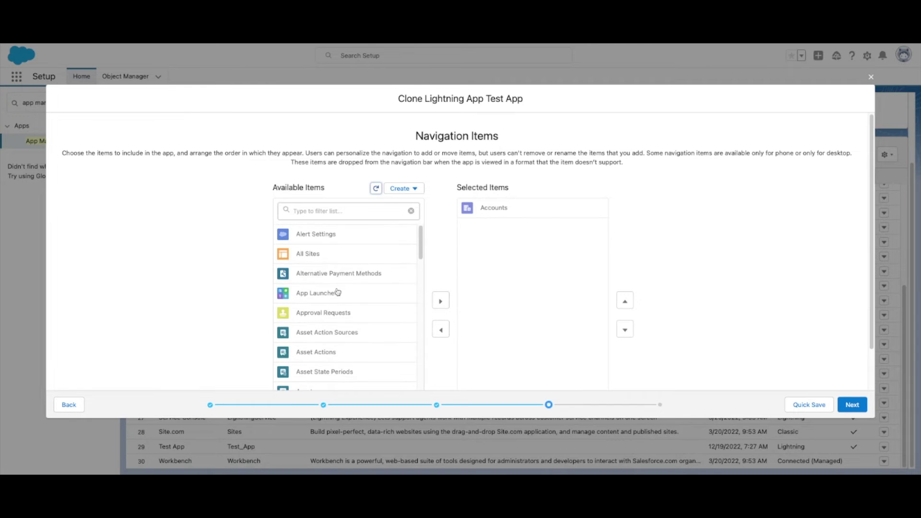
scroll(343, 305, "down", 2)
scroll(344, 314, "down", 3)
scroll(344, 314, "down", 3)
scroll(344, 315, "up", 2)
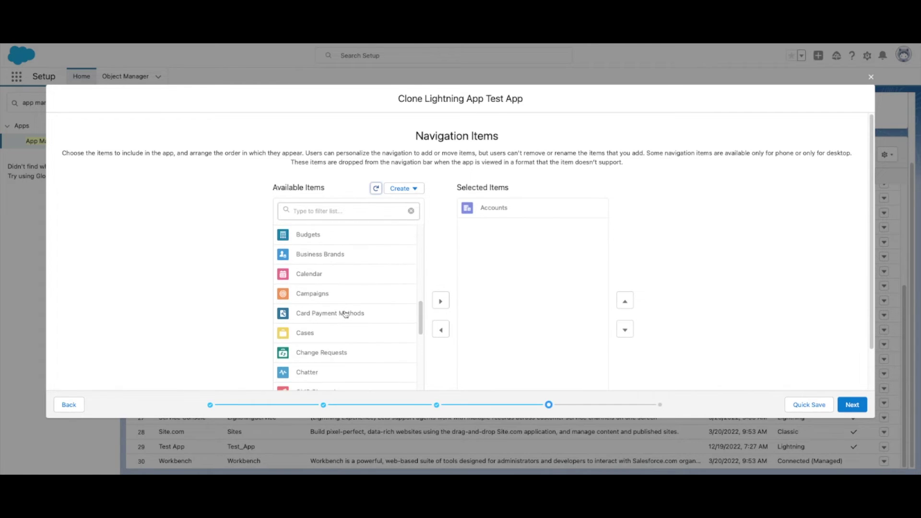
Add Campaigns to the app's navigation items and continue to User Profiles.
left_click(338, 297)
left_click(441, 282)
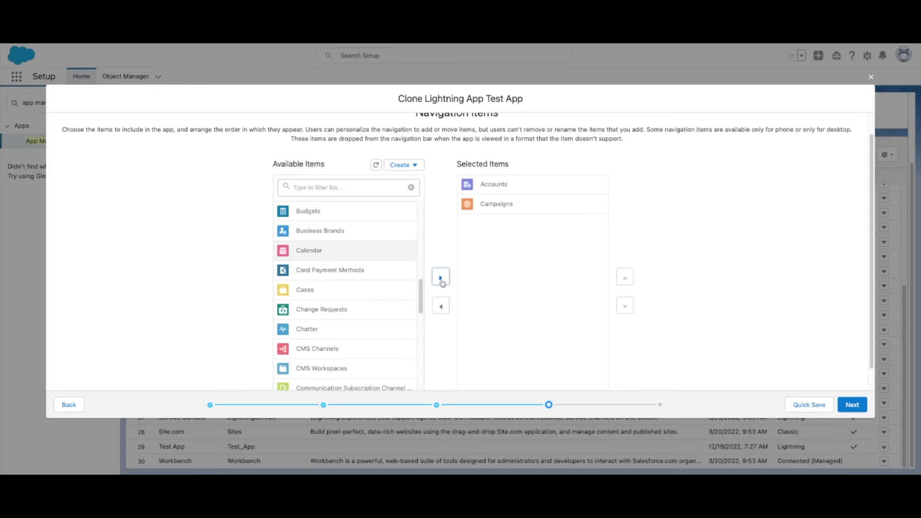
left_click(849, 404)
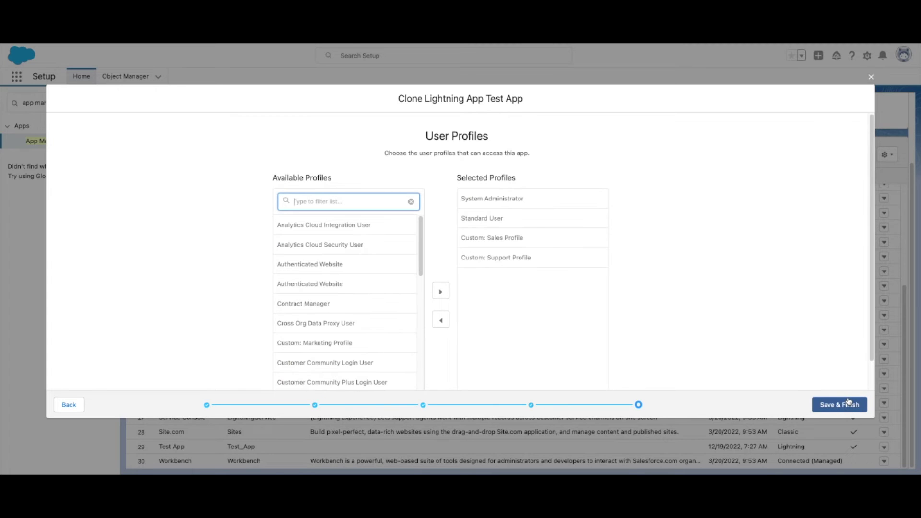
Grant Custom: Marketing Profile access and save the new Cloned App.
left_click(400, 342)
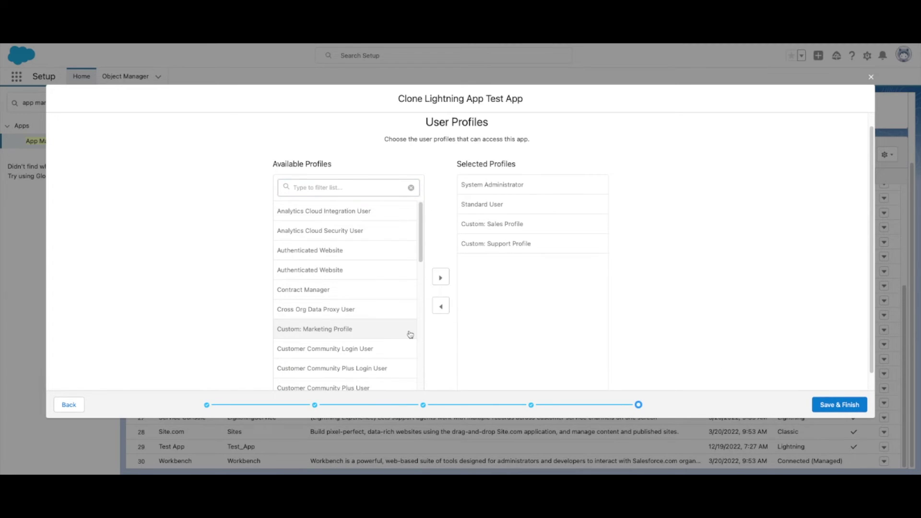
left_click(442, 282)
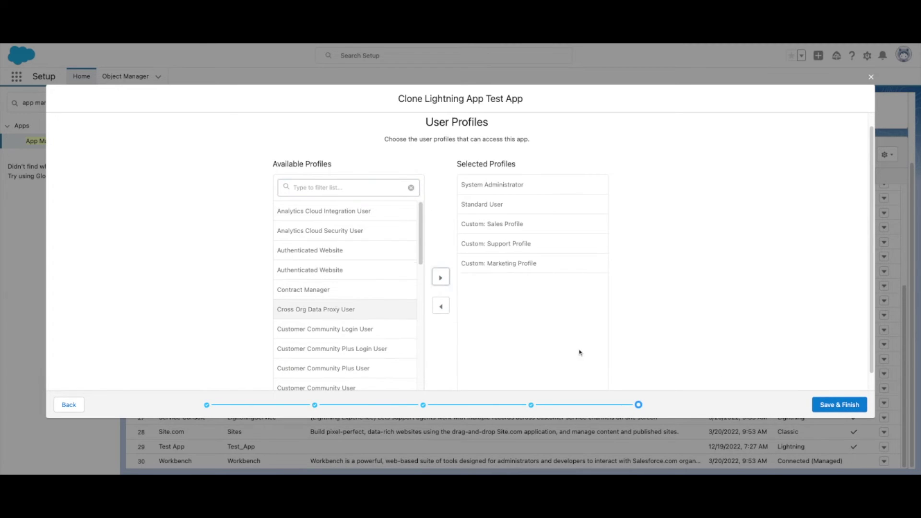
left_click(831, 407)
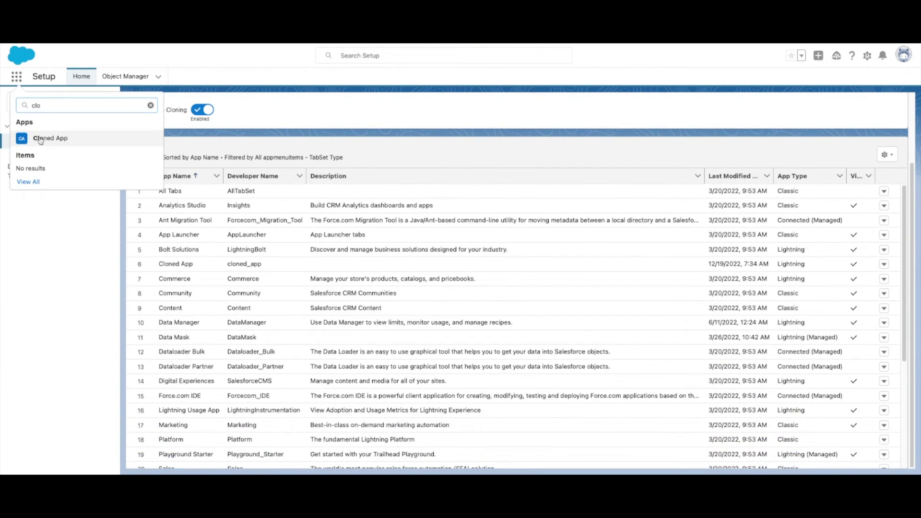
Launch Cloned App from the App Launcher, showing its Accounts list.
left_click(41, 139)
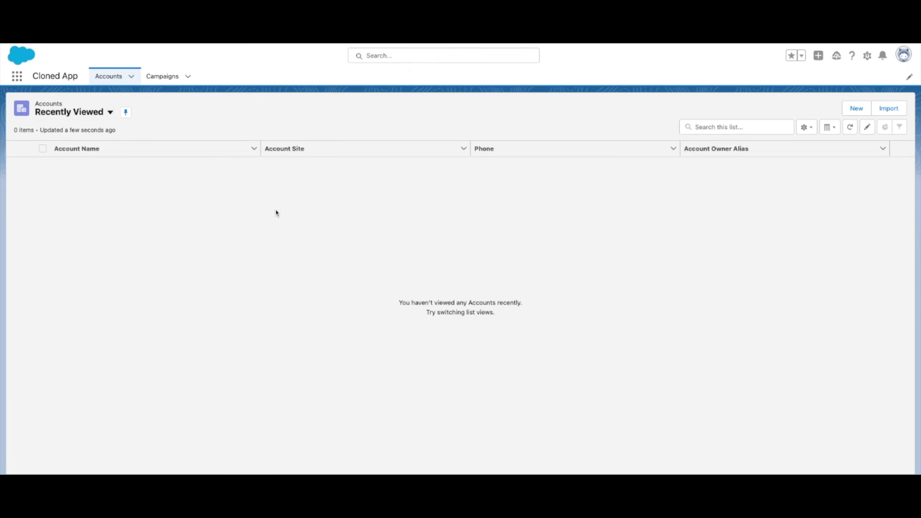